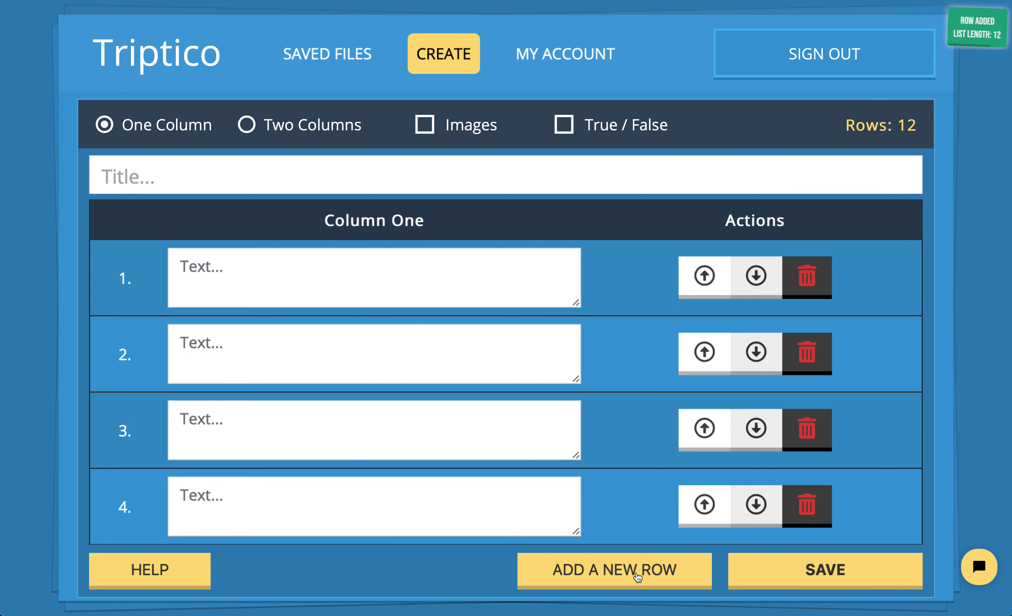
# Scroll down and back up through the twelve empty rows to check the list length
pyautogui.scroll(-10, 187, 502)
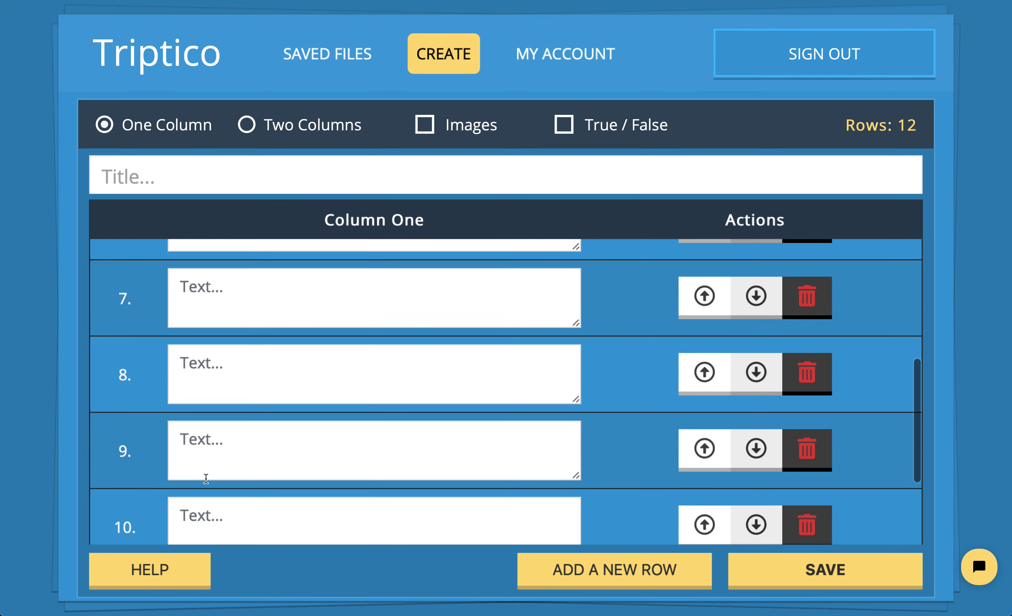
pyautogui.scroll(10, 203, 478)
# Title the list 'European Countries' and enter Albania, Belgium and Croatia in rows 1–3
pyautogui.click(224, 183)
pyautogui.write('European Countries')
pyautogui.click(248, 293)
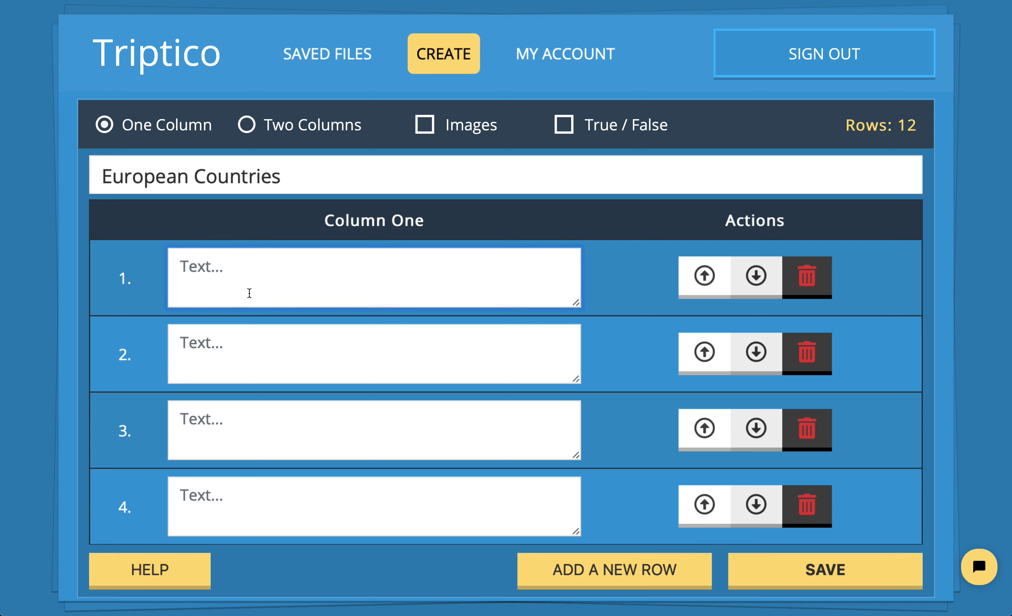
pyautogui.write('albania')
pyautogui.press('BackSpace')
pyautogui.press('BackSpace')
pyautogui.press('BackSpace')
pyautogui.press('BackSpace')
pyautogui.press('BackSpace')
pyautogui.press('BackSpace')
pyautogui.press('BackSpace')
pyautogui.write('Albania')
pyautogui.write('Belgium')
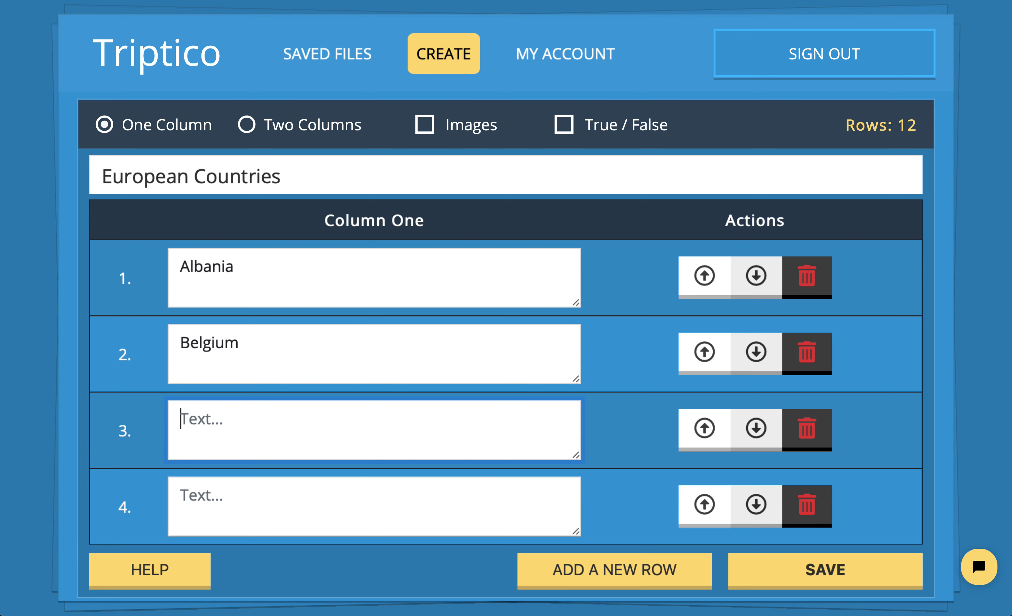
pyautogui.write('Croatai')
pyautogui.press('BackSpace')
pyautogui.press('BackSpace')
pyautogui.write('ia')
# Fill rows 4–8 with Denmark, Estonia, Frence, Germany and Hungary
pyautogui.click(373, 505)
pyautogui.write('Denmark')
pyautogui.press('Tab')
pyautogui.write('Estonia')
pyautogui.press('Tab')
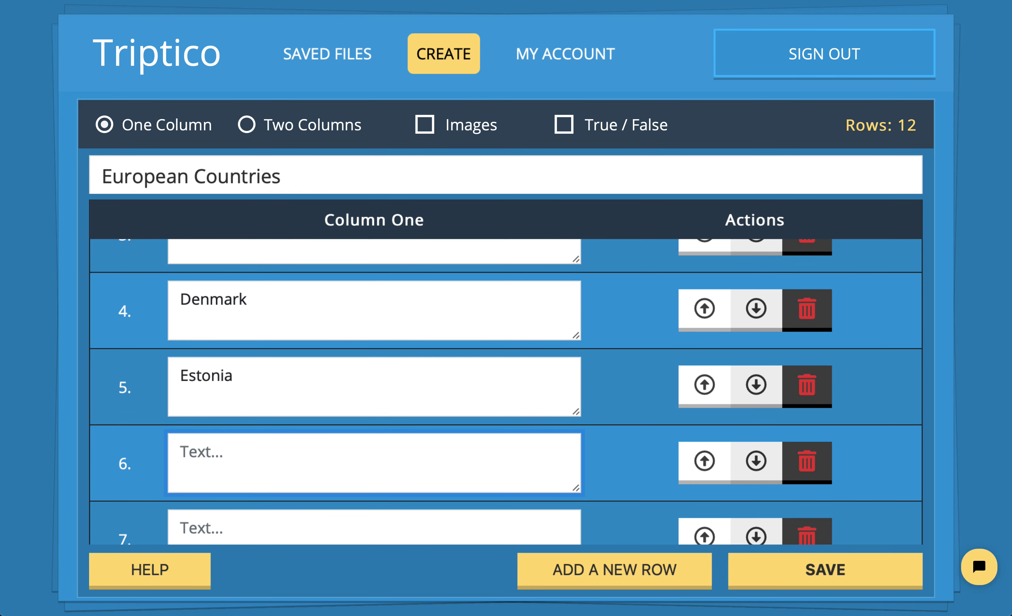
pyautogui.write('Fre')
pyautogui.write('nce')
pyautogui.press('Tab')
pyautogui.write('Germany')
pyautogui.press('Tab')
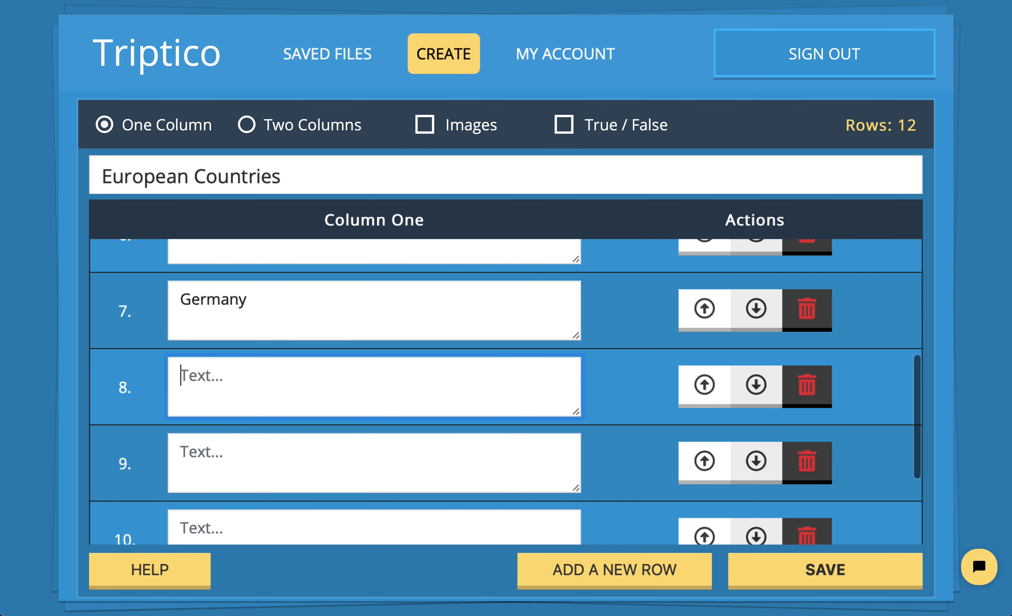
pyautogui.write('Hungary')
# Fill rows 9–12 with Irelad, Latvia, Malta and Norway
pyautogui.press('Tab')
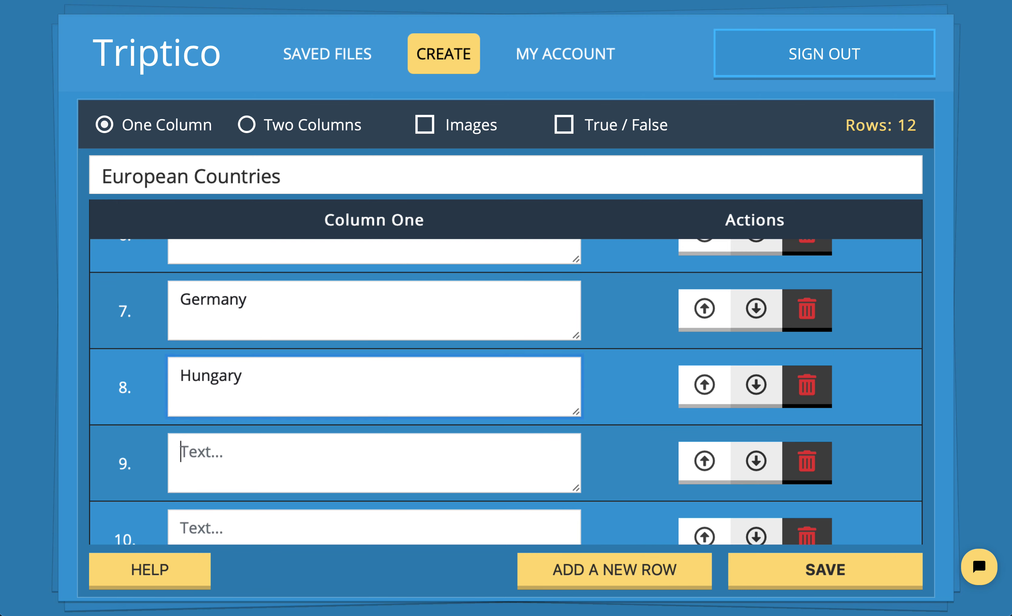
pyautogui.write('Irelad')
pyautogui.press('Tab')
pyautogui.write('Latvia')
pyautogui.press('Tab')
pyautogui.write('Malta')
pyautogui.press('Tab')
pyautogui.write('Norway')
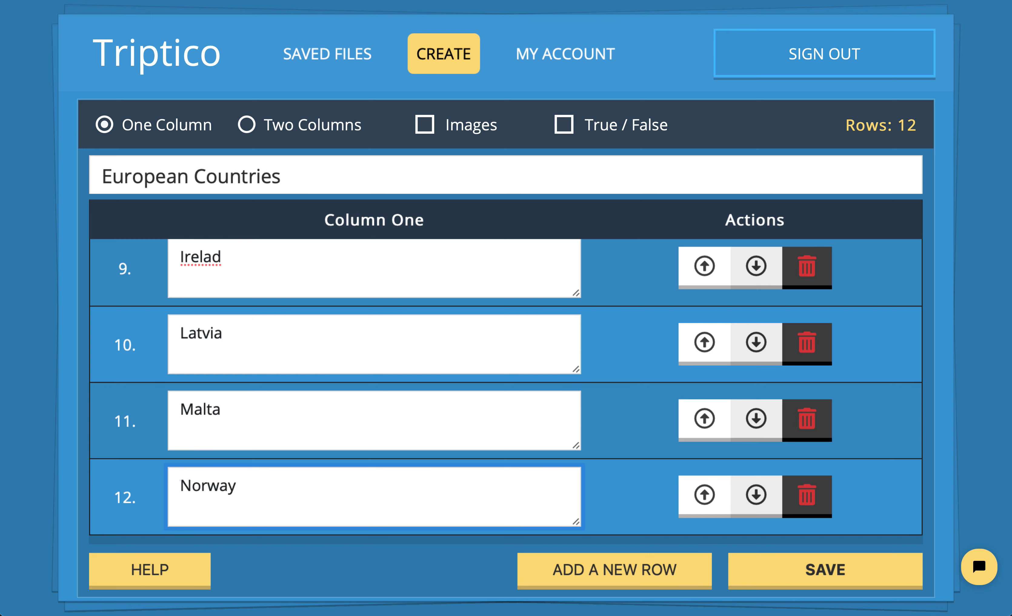
# Correct row 9 from 'Irelad' to 'Ireland' and return to the top of the list
pyautogui.scroll(2, 277, 373)
pyautogui.click(211, 330)
pyautogui.write('n')
pyautogui.scroll(8, 295, 358)
pyautogui.scroll(6, 295, 358)
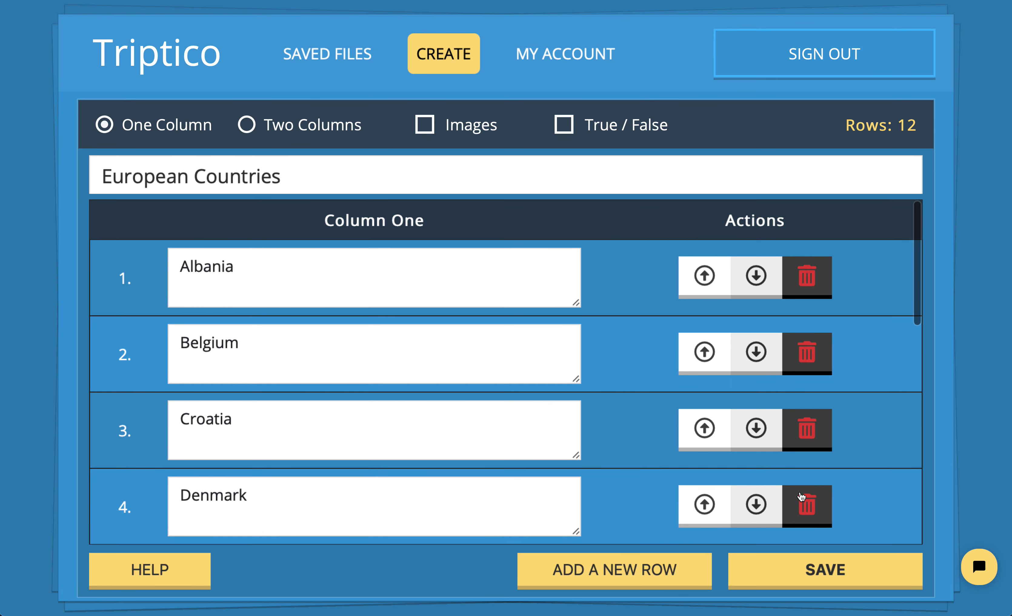
# Save the list publicly as 'European Countries' with the tag Geography, then confirm
pyautogui.click(837, 566)
pyautogui.click(437, 177)
pyautogui.write('European Countries')
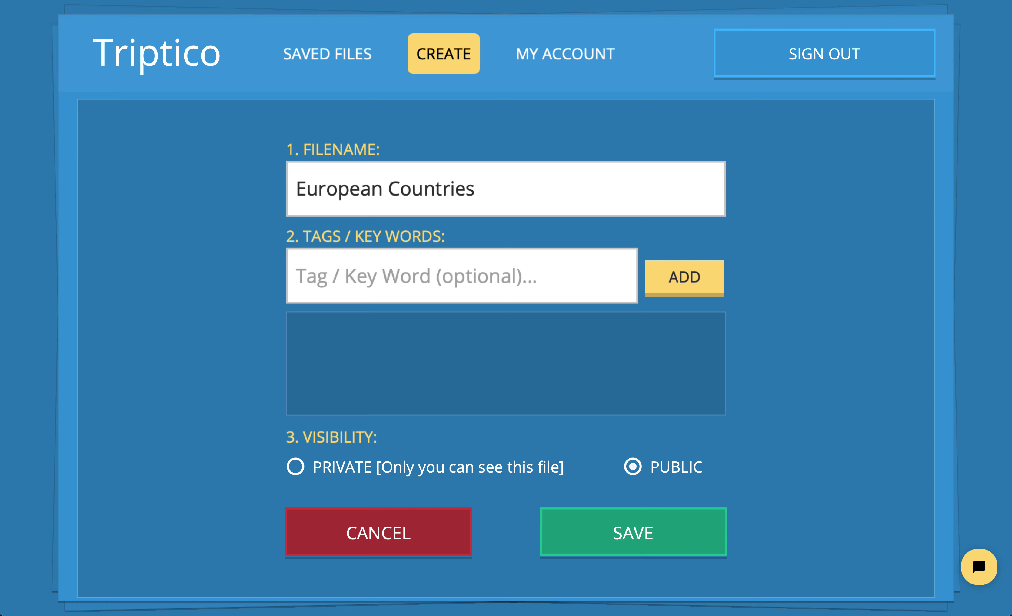
pyautogui.click(442, 276)
pyautogui.write('Geography')
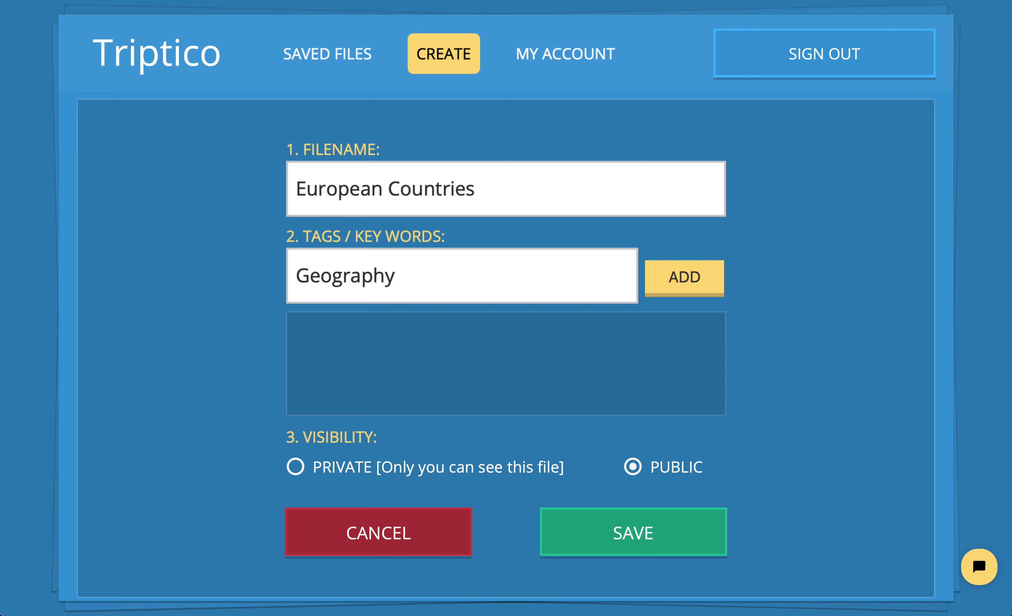
pyautogui.press('Return')
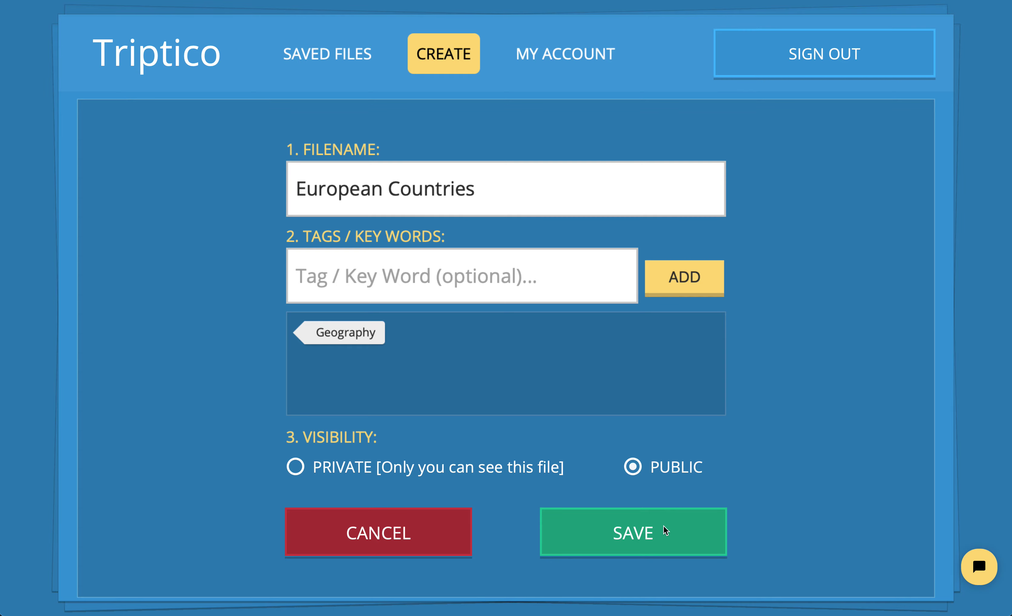
pyautogui.click(646, 534)
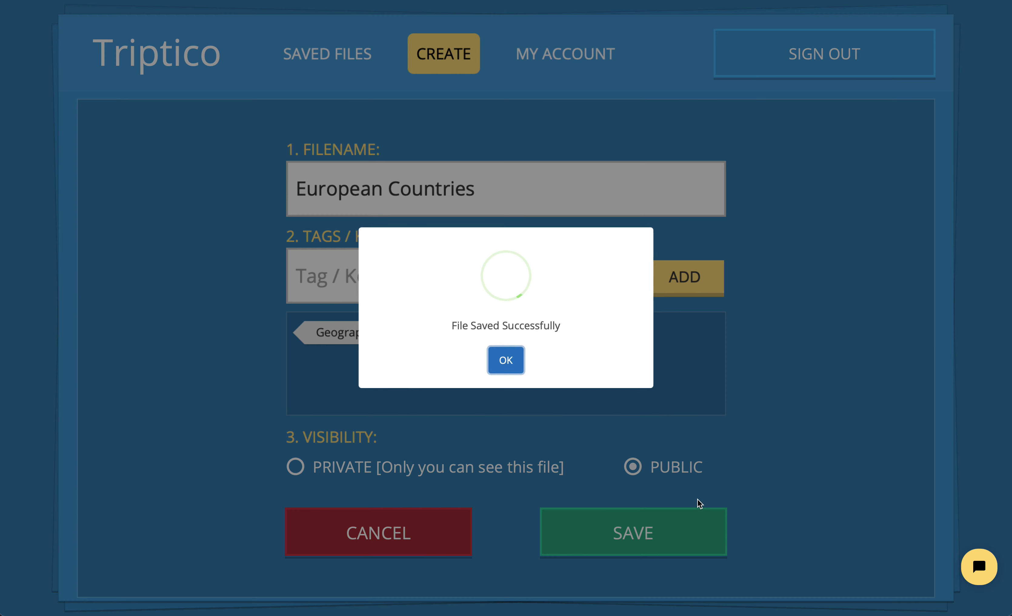
pyautogui.click(498, 364)
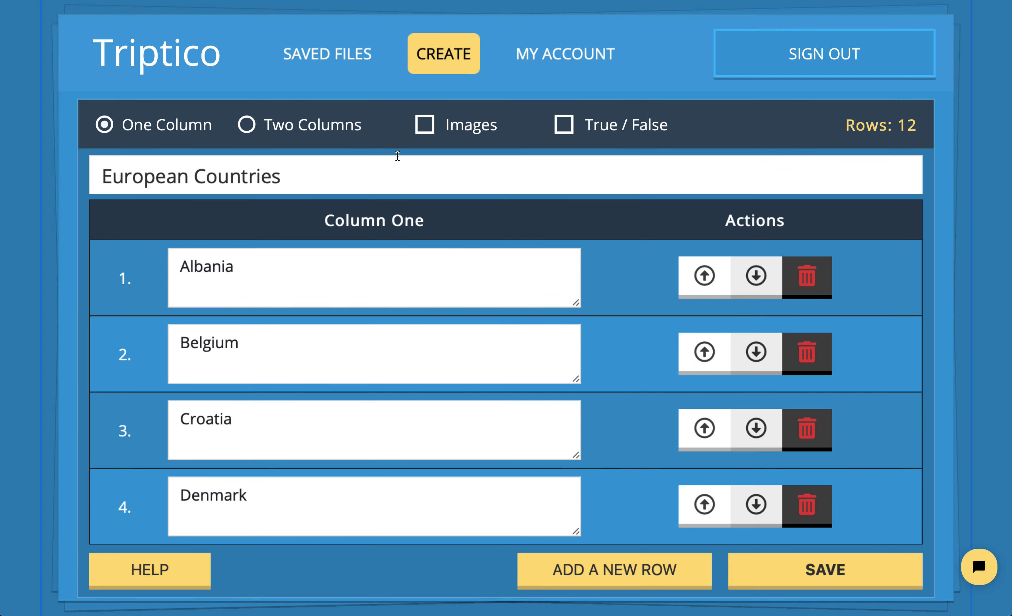
# From Saved Files, launch European Countries and open it with the 1: Bingo resource
pyautogui.click(350, 56)
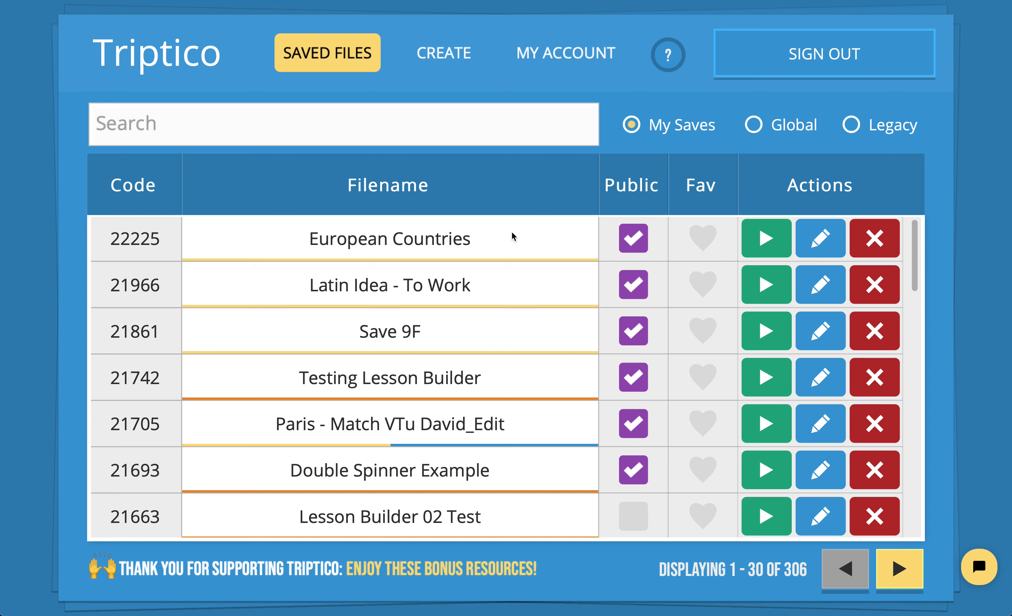
pyautogui.click(764, 239)
pyautogui.click(471, 395)
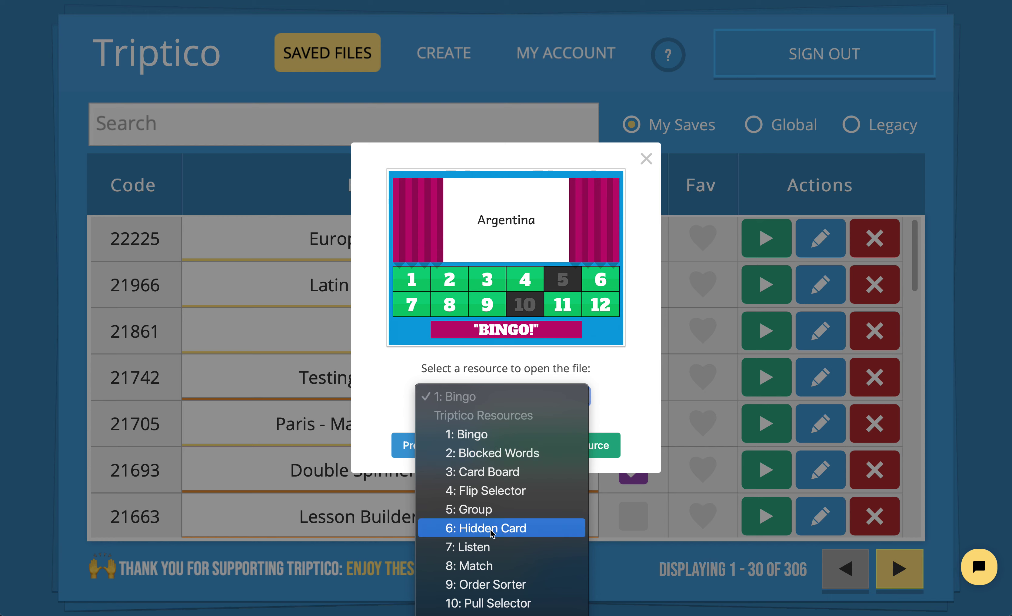
pyautogui.click(624, 355)
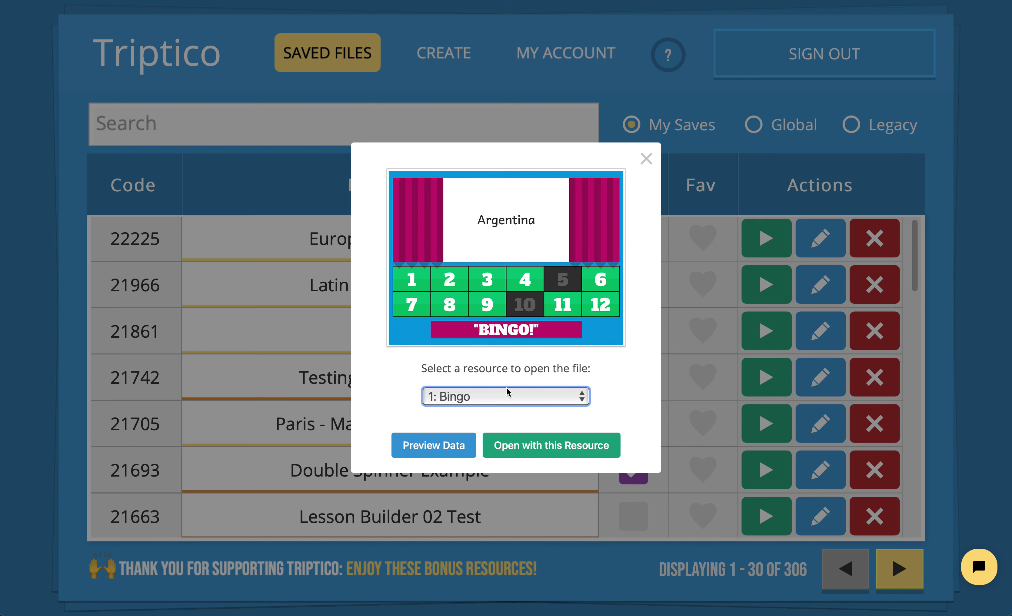
pyautogui.click(539, 440)
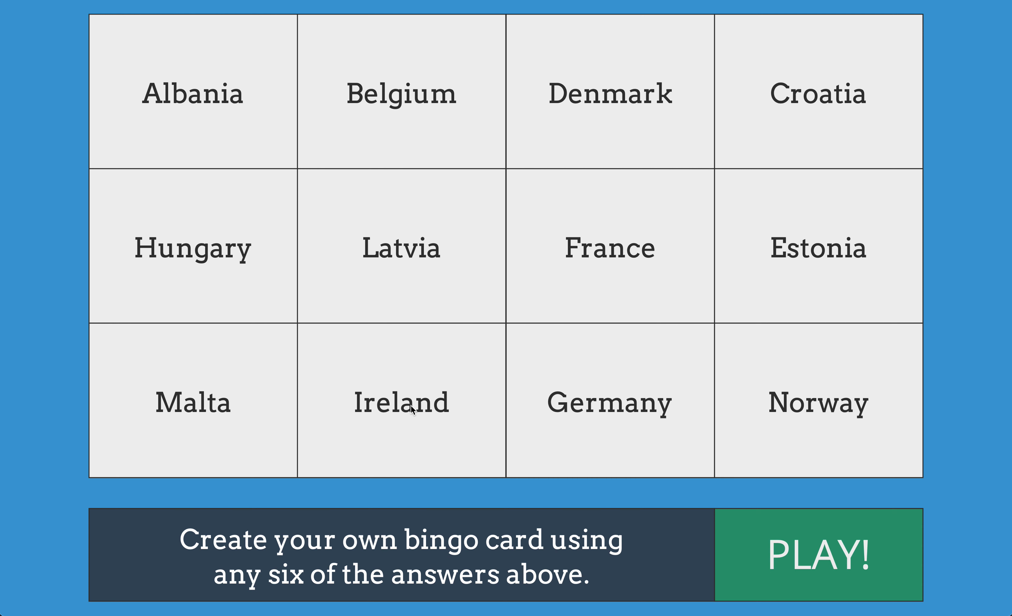
# Start the Bingo game and reveal the clues behind tiles 3 and 5
pyautogui.click(817, 560)
pyautogui.click(453, 382)
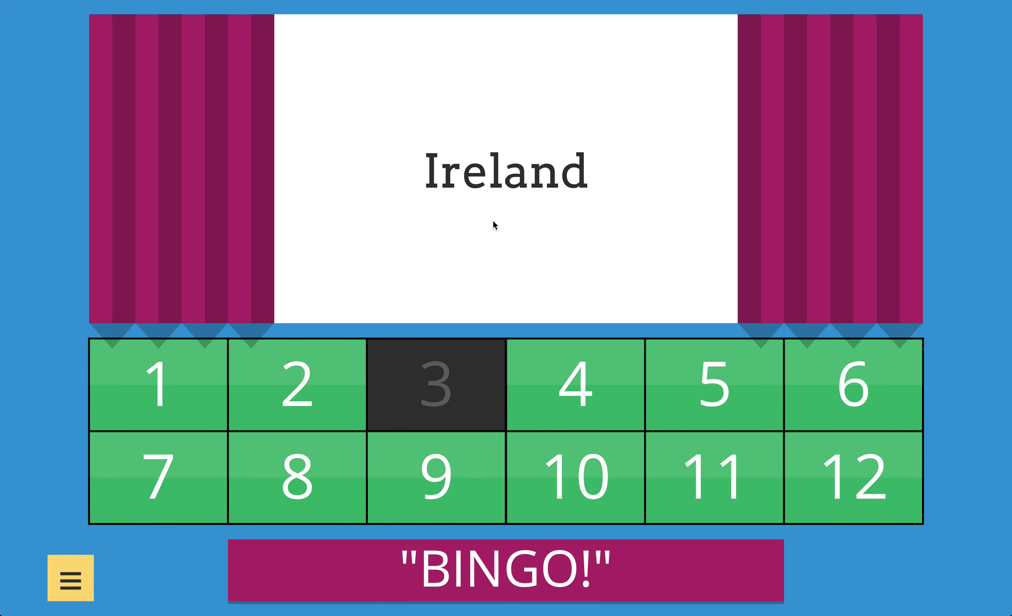
pyautogui.click(732, 378)
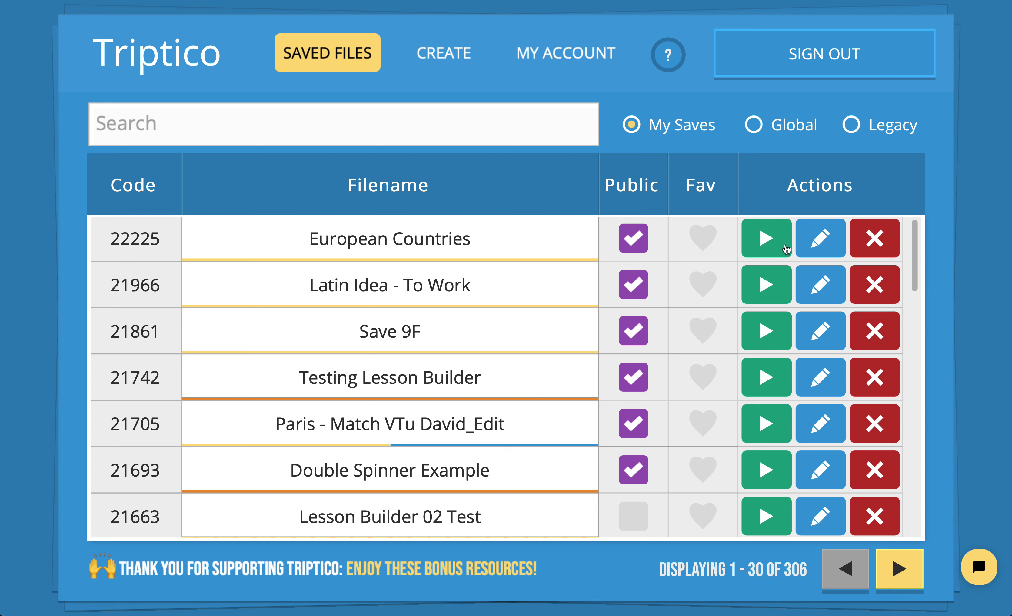
# Reopen European Countries as a two-column list and enter the capitals Tirana and Brussels
pyautogui.click(828, 240)
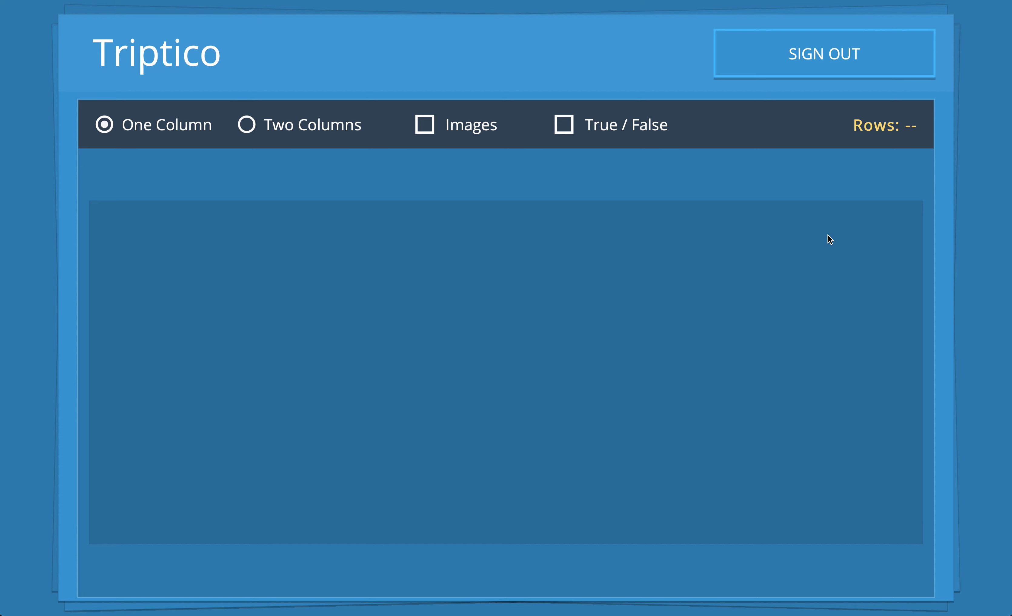
pyautogui.click(248, 125)
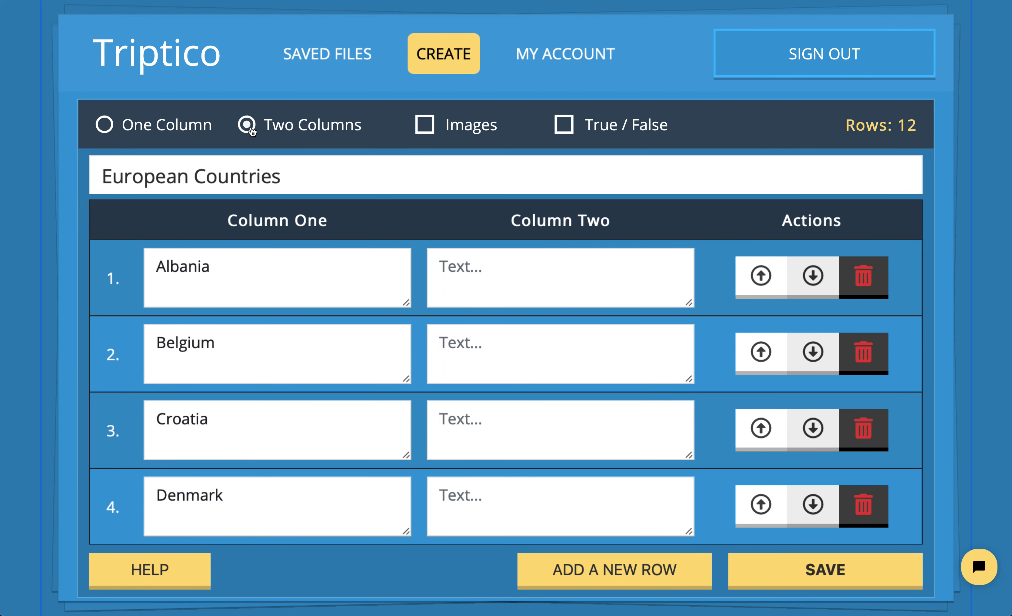
pyautogui.click(515, 267)
pyautogui.write('Tirana')
pyautogui.press('Tab')
pyautogui.press('Tab')
pyautogui.write('Bruss')
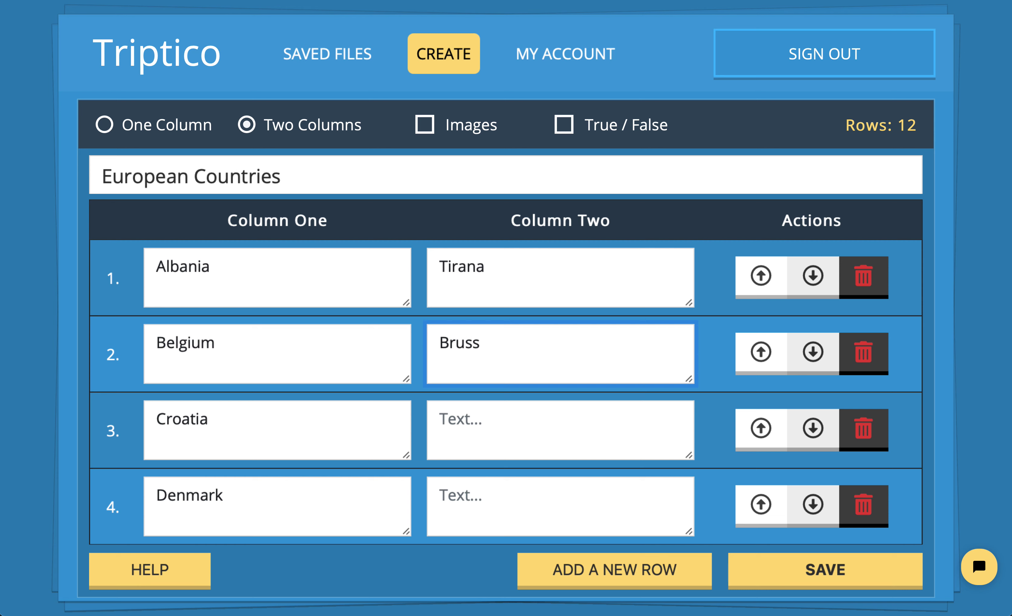
pyautogui.write('ells')
pyautogui.press('Tab')
pyautogui.click(496, 343)
pyautogui.press('BackSpace')
# Enter the capitals Zagreb, Copenhagen, Tallinn, Paris, Berlin and Budapest for the next six rows
pyautogui.click(521, 416)
pyautogui.write('Zagreb')
pyautogui.press('Tab')
pyautogui.press('Tab')
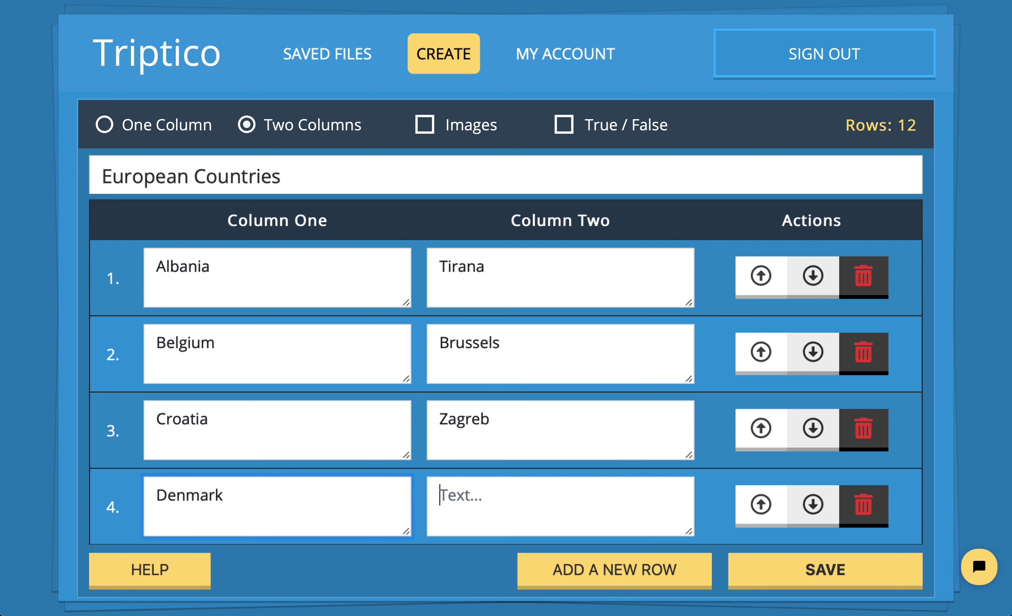
pyautogui.write('Cope')
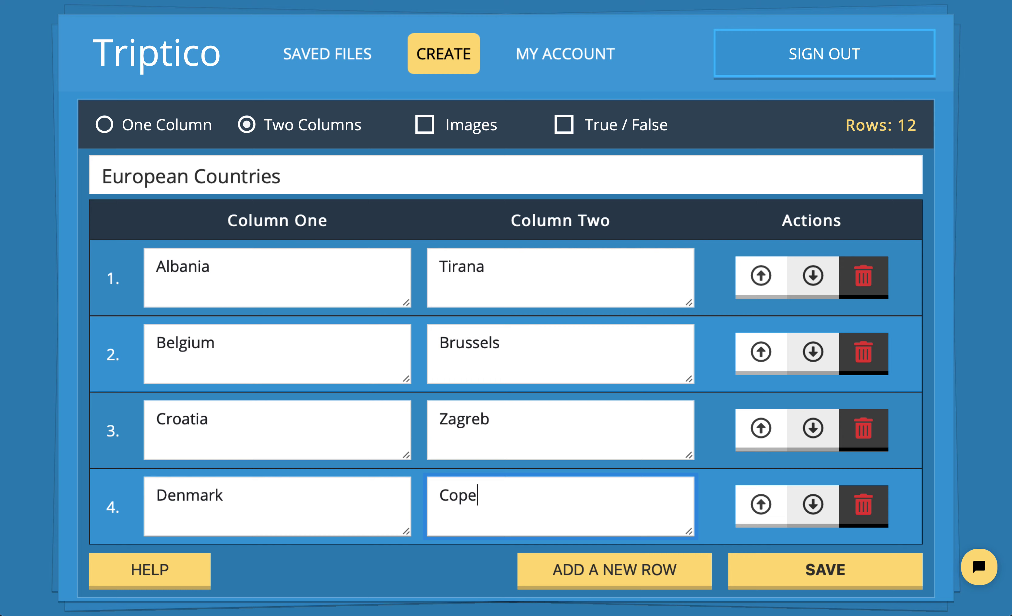
pyautogui.write('nhagen')
pyautogui.press('Tab')
pyautogui.press('Tab')
pyautogui.write('Tallinn')
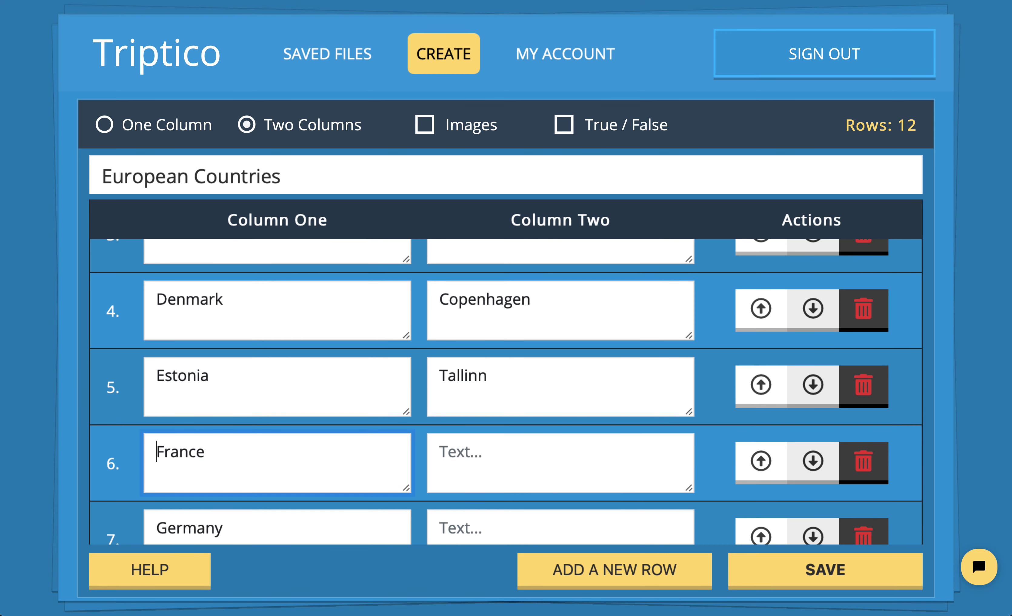
pyautogui.write('Paris')
pyautogui.press('Tab')
pyautogui.press('Tab')
pyautogui.write('Berlin')
pyautogui.press('Tab')
pyautogui.press('Tab')
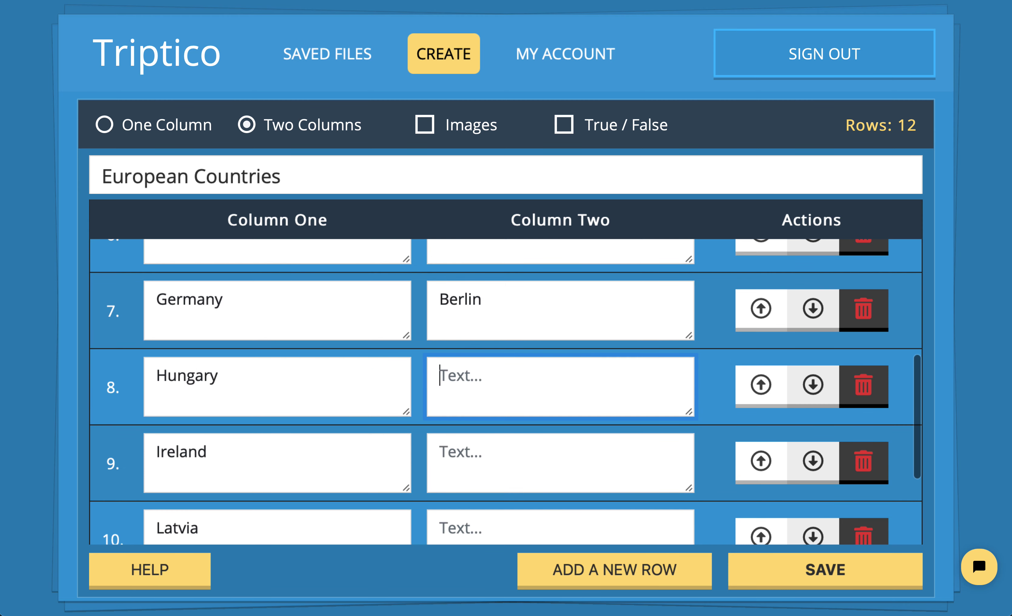
pyautogui.write('Budapaest')
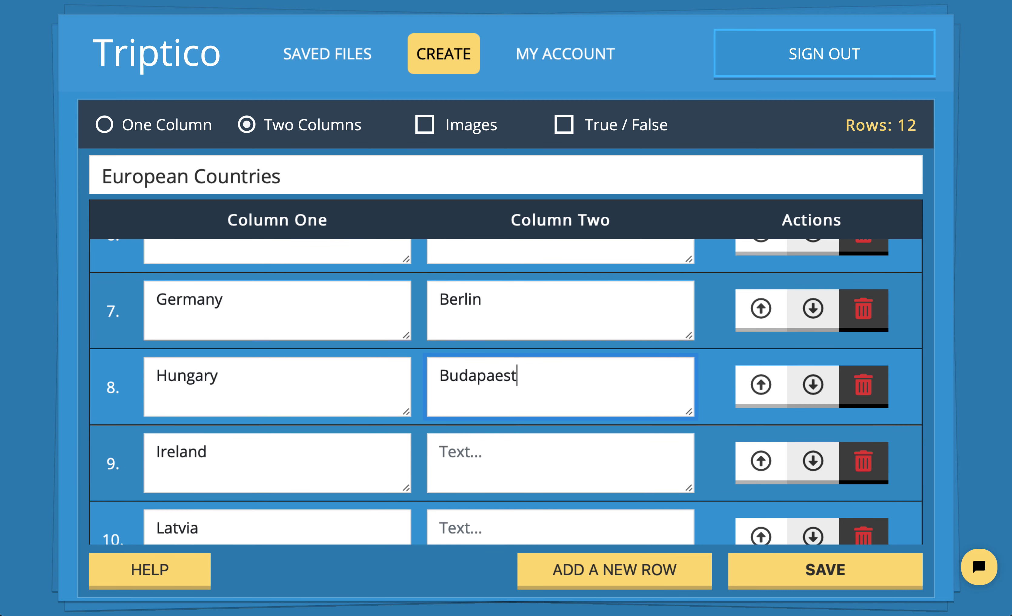
pyautogui.press('BackSpace')
pyautogui.press('BackSpace')
pyautogui.press('BackSpace')
pyautogui.press('BackSpace')
pyautogui.write('est')
# Enter Dublin, Riga, Valletta and Oslo for the last four rows, then save the list
pyautogui.press('Tab')
pyautogui.press('Tab')
pyautogui.write('Dublin')
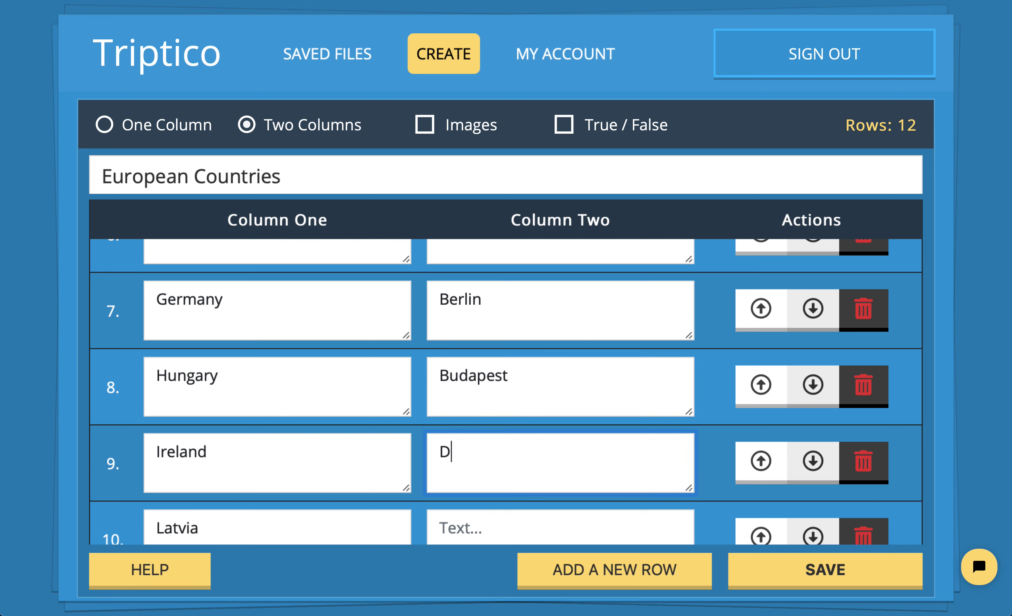
pyautogui.press('Tab')
pyautogui.press('Tab')
pyautogui.write('Riga')
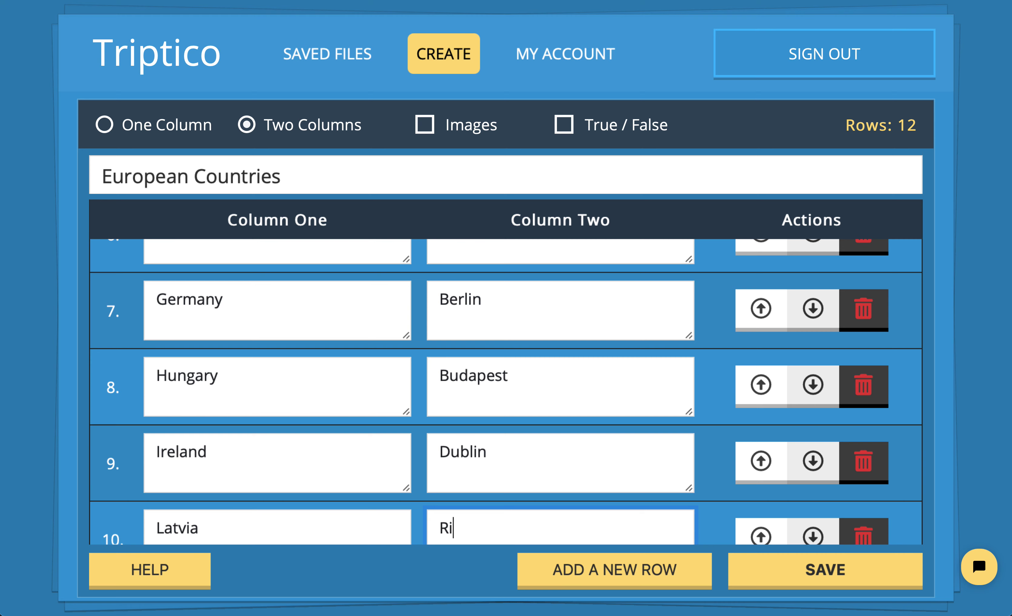
pyautogui.press('Tab')
pyautogui.press('Tab')
pyautogui.write('Valletta')
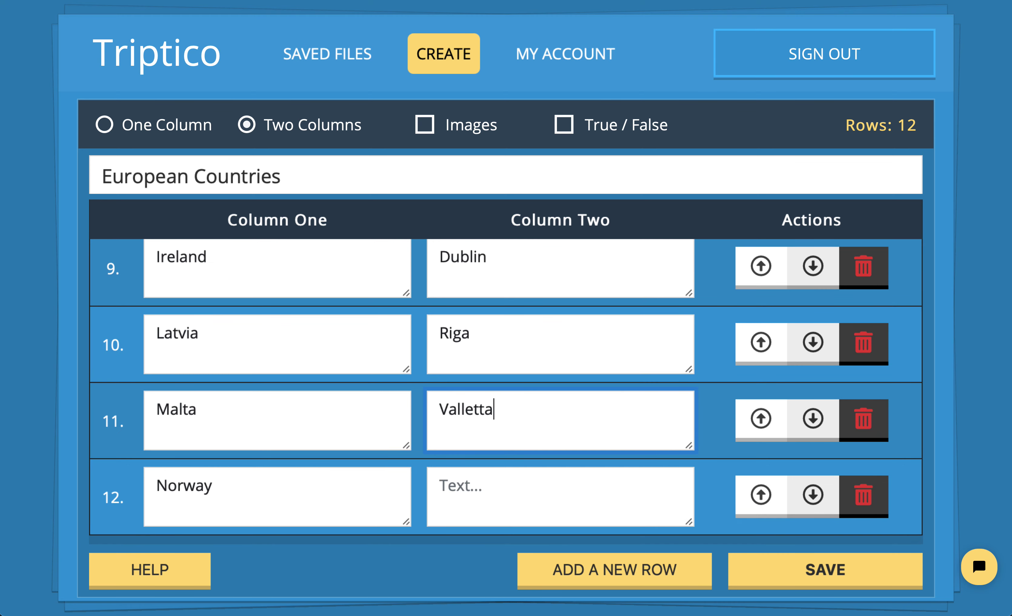
pyautogui.press('Tab')
pyautogui.press('Tab')
pyautogui.write('Osla')
pyautogui.press('BackSpace')
pyautogui.write('o')
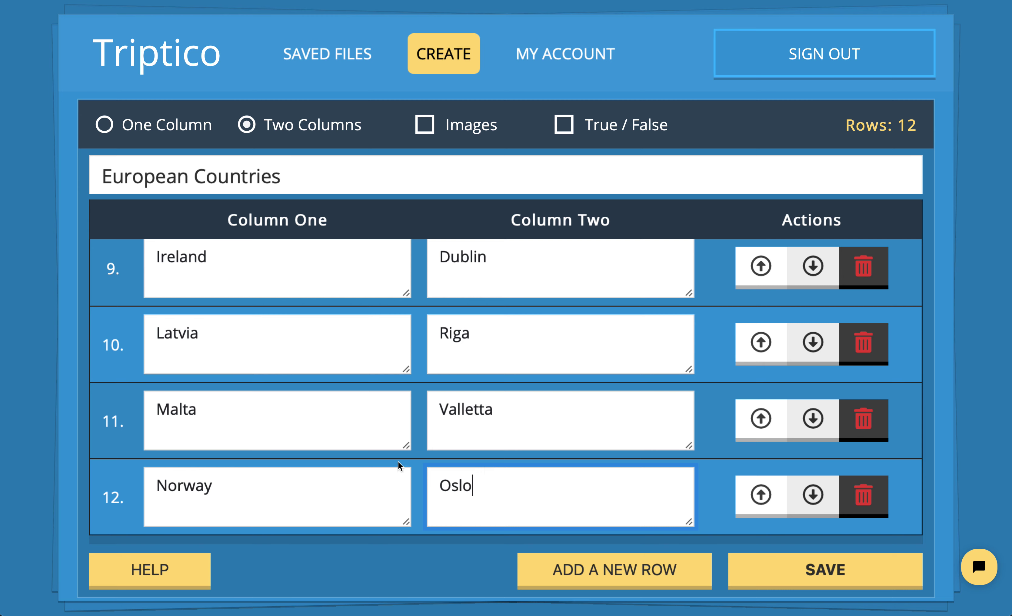
pyautogui.scroll(4, 492, 320)
pyautogui.scroll(-4, 491, 319)
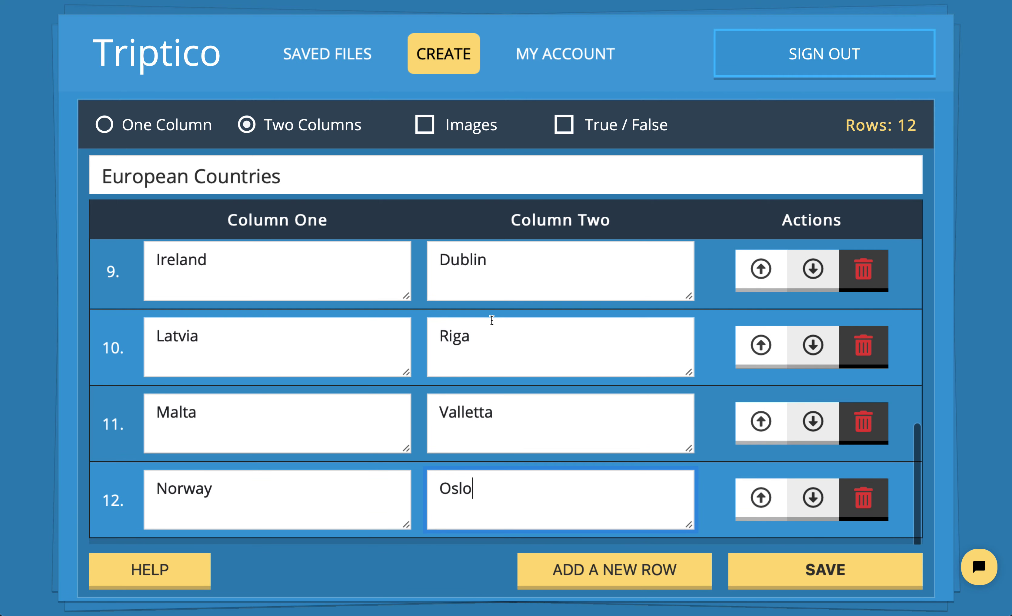
pyautogui.click(812, 576)
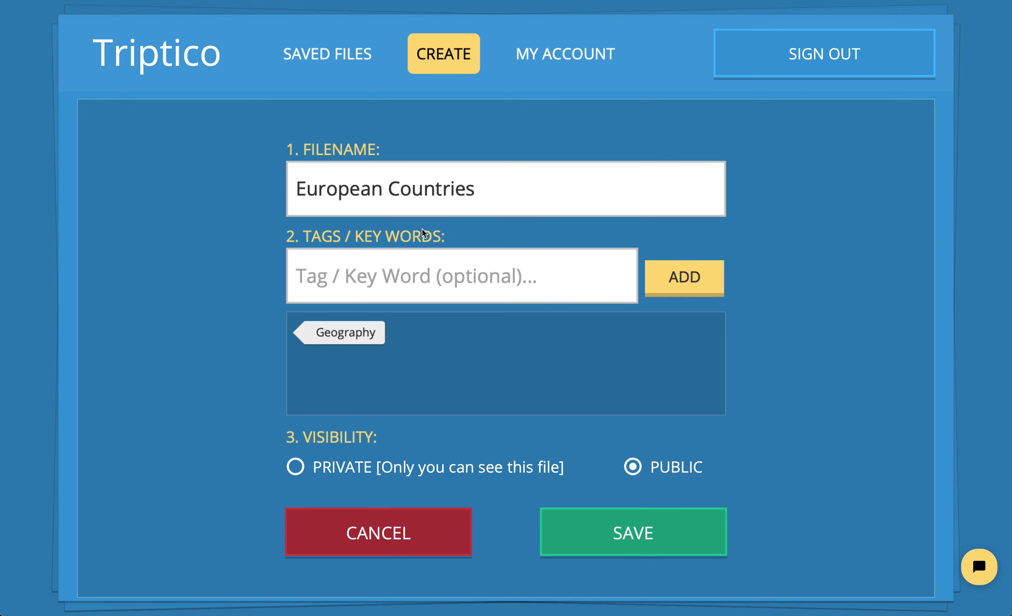
# Add the tags Capitals and Places, re-save the public file and confirm
pyautogui.click(415, 272)
pyautogui.write('Capita')
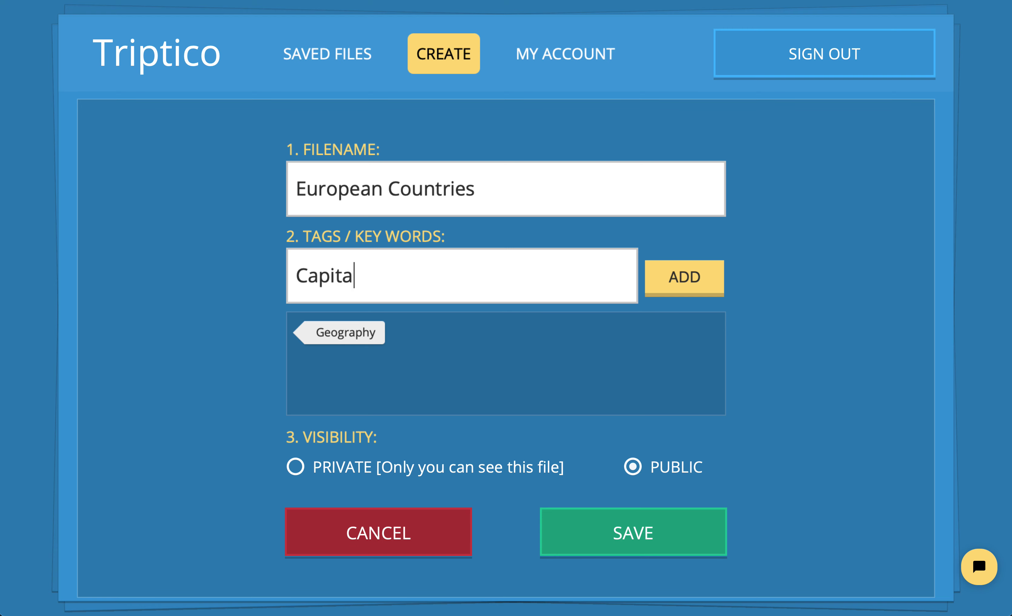
pyautogui.write('ls')
pyautogui.press('Return')
pyautogui.write('P')
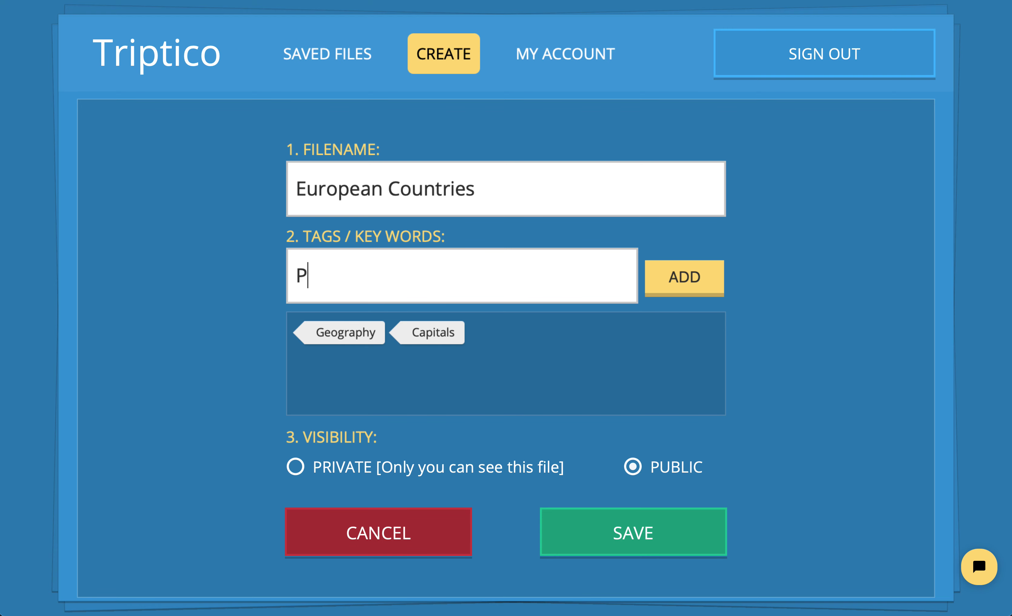
pyautogui.write('laces')
pyautogui.press('Return')
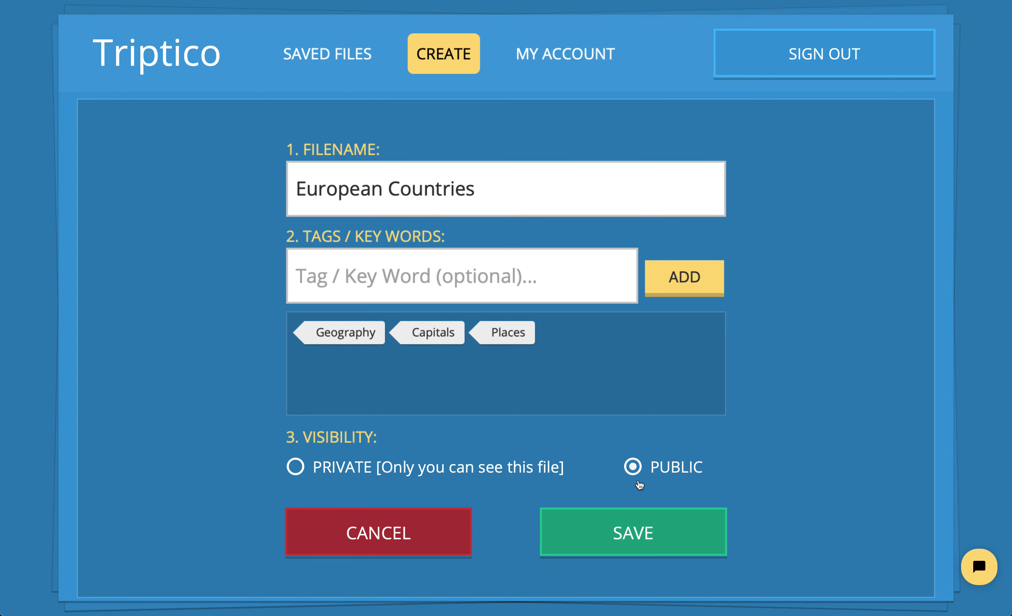
pyautogui.click(636, 522)
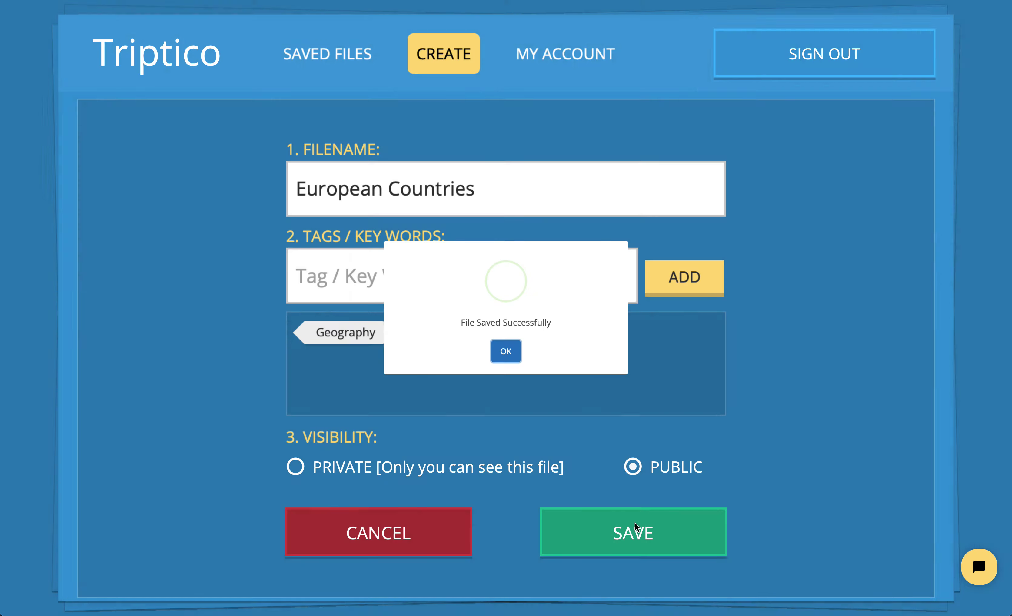
pyautogui.click(506, 362)
pyautogui.click(352, 65)
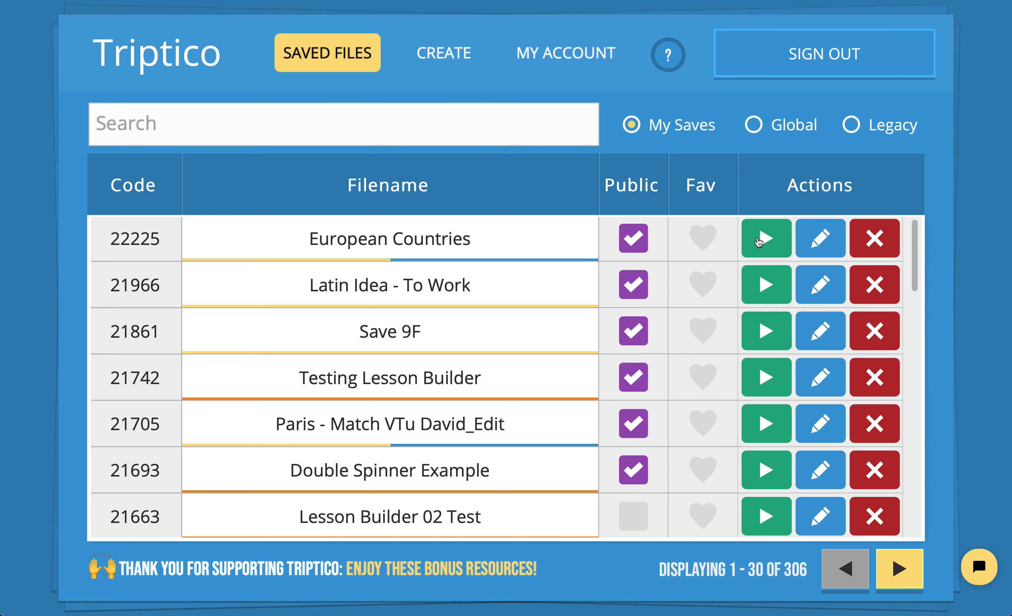
# Launch European Countries from Saved Files and open it with the 1: Bingo resource
pyautogui.click(767, 240)
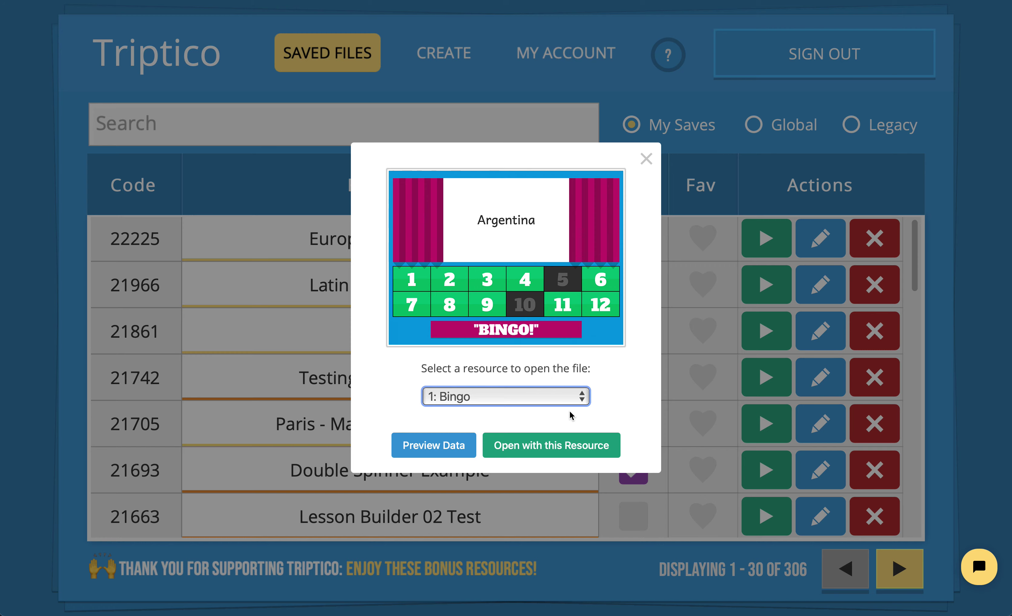
pyautogui.click(570, 446)
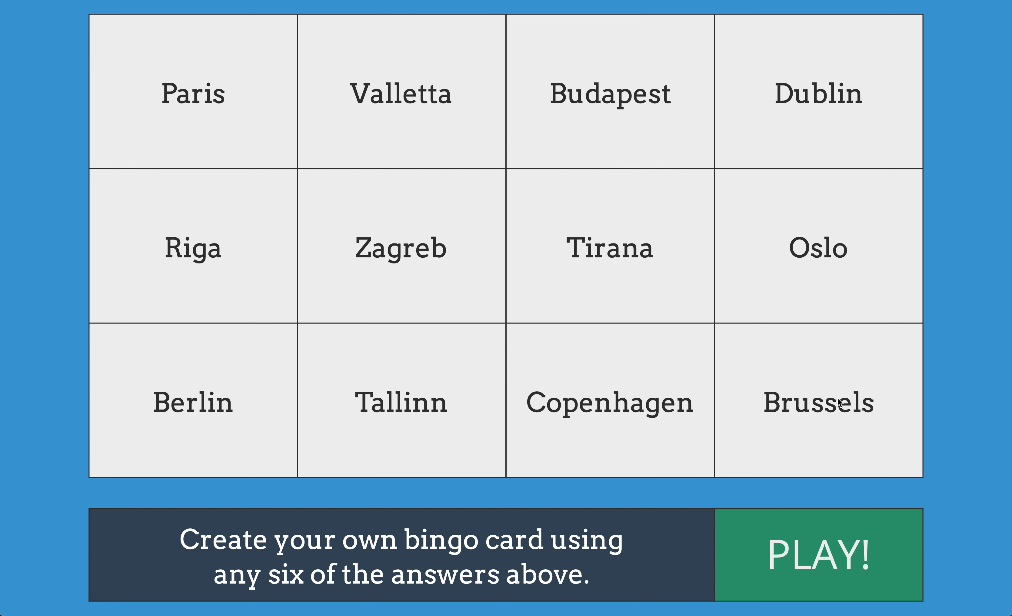
# Play the capitals Bingo, revealing tiles 3 and 11, then exit to Saved Files
pyautogui.click(828, 555)
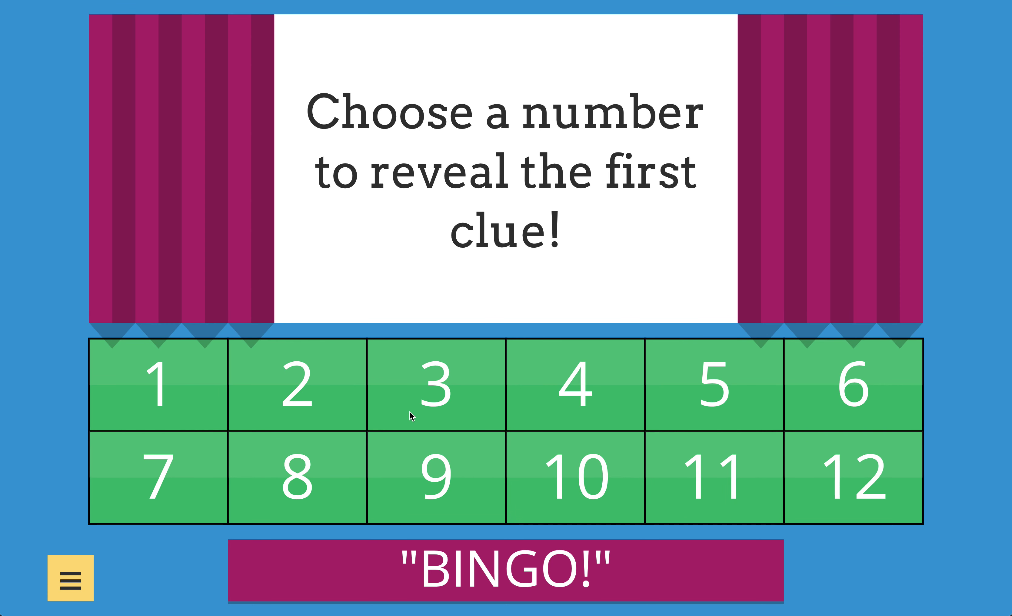
pyautogui.click(435, 407)
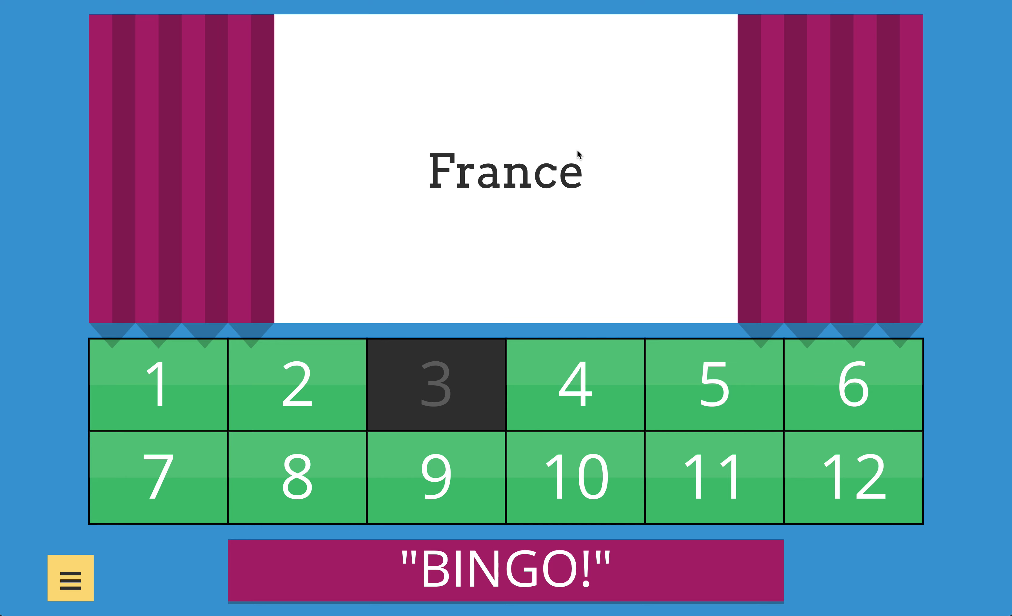
pyautogui.click(720, 463)
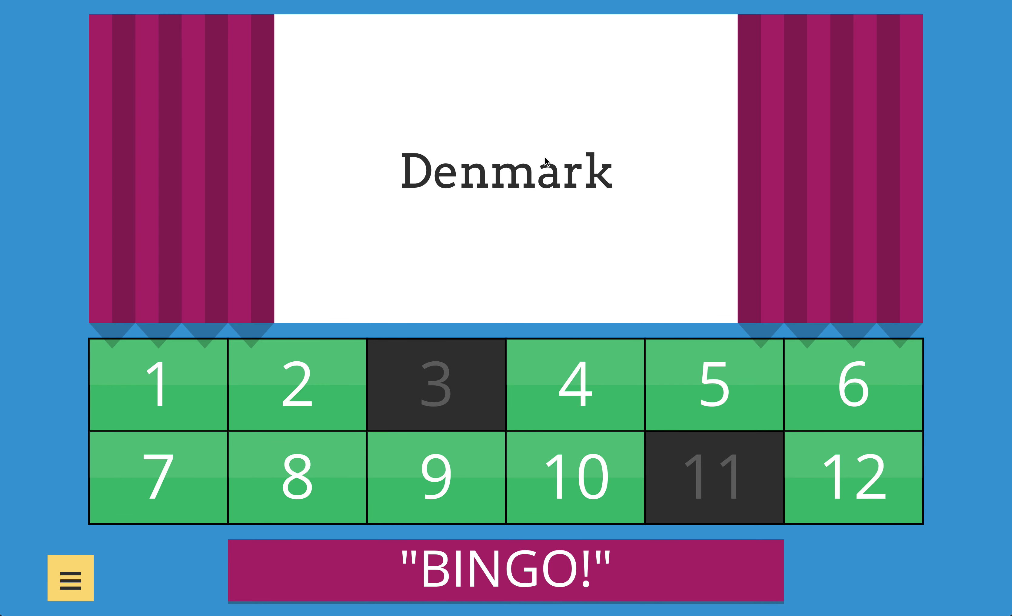
pyautogui.click(823, 1)
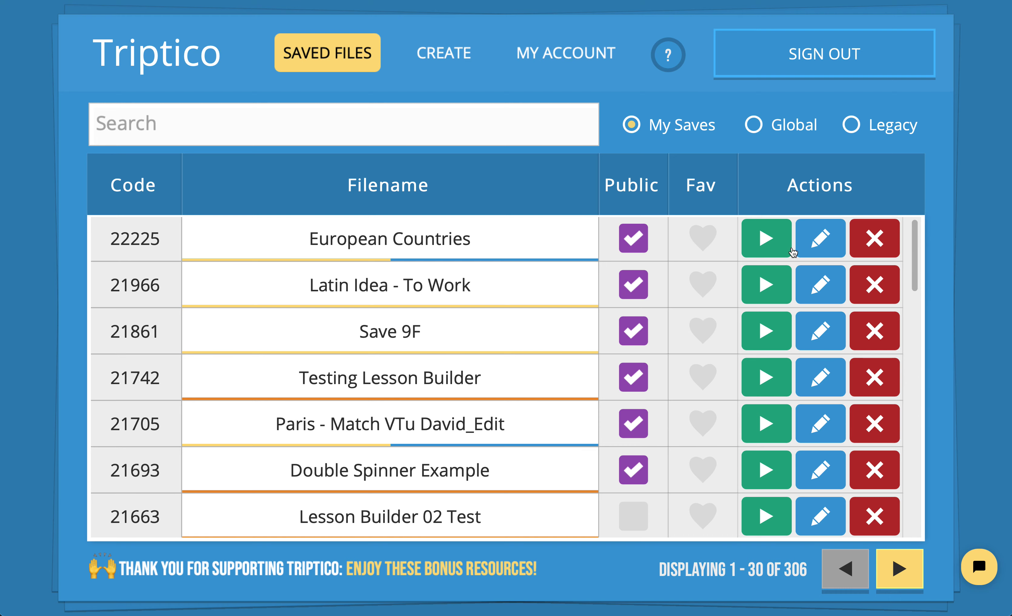
# Preview the European Countries data, switch columns so capitals come first, and open it as Bingo
pyautogui.click(769, 242)
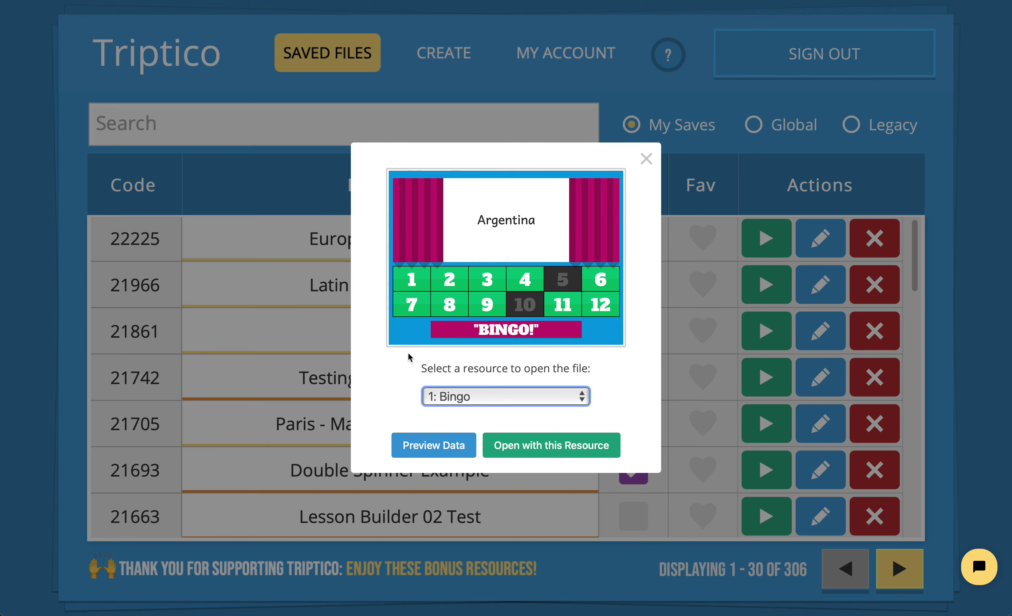
pyautogui.click(441, 449)
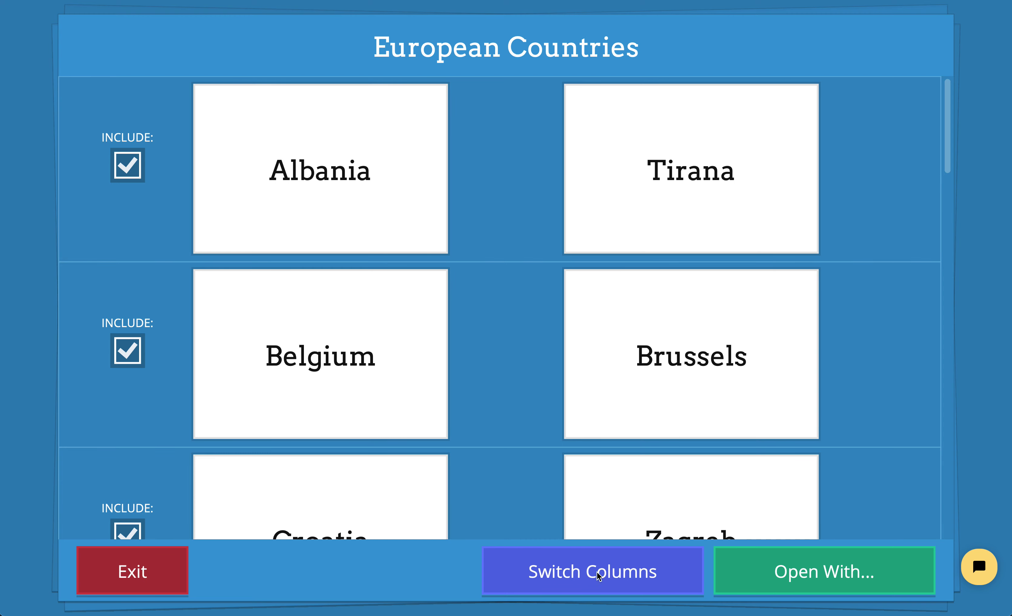
pyautogui.click(616, 576)
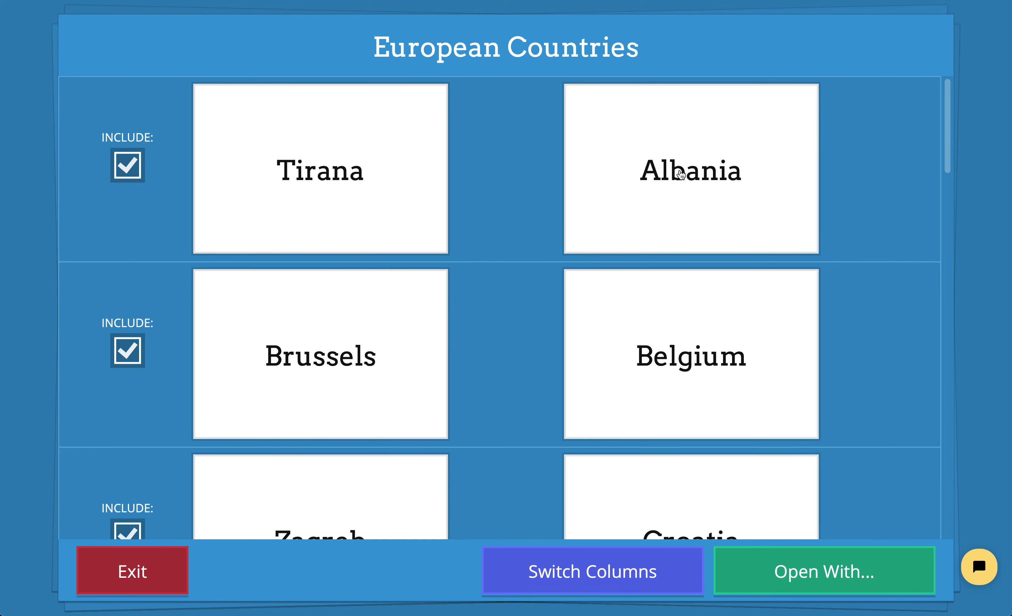
pyautogui.click(801, 565)
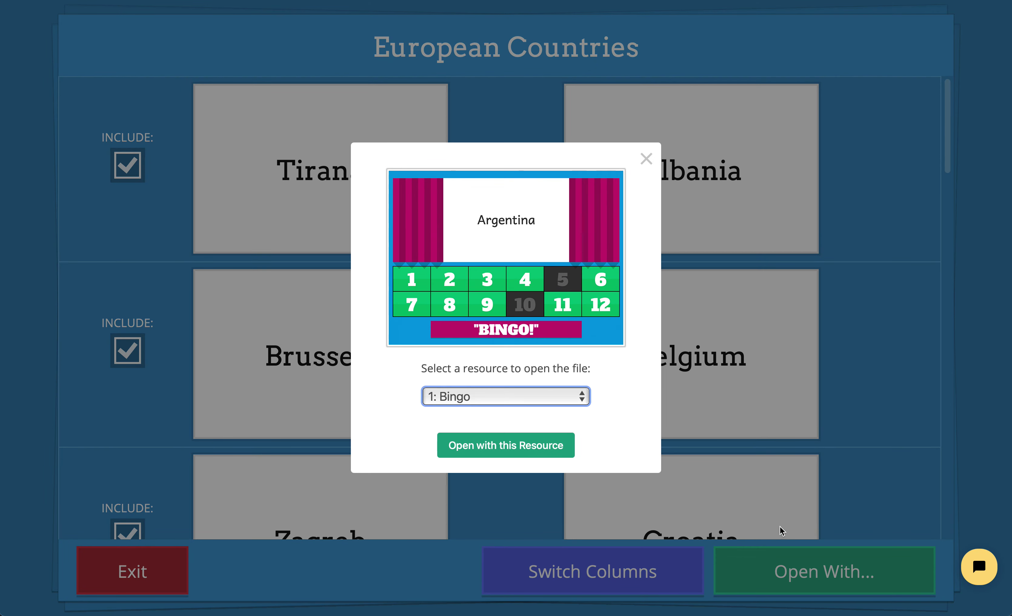
pyautogui.click(507, 445)
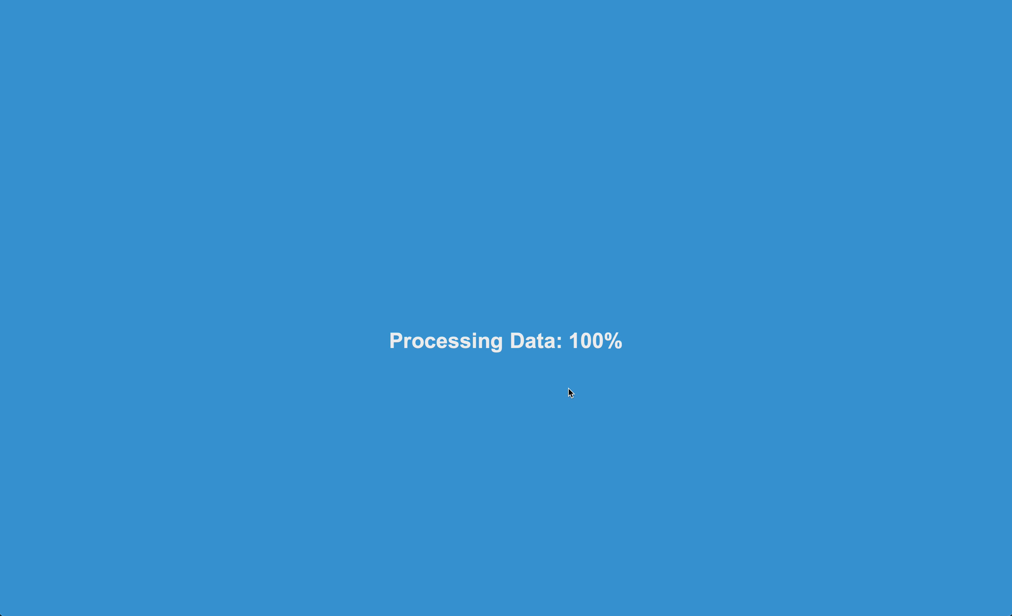